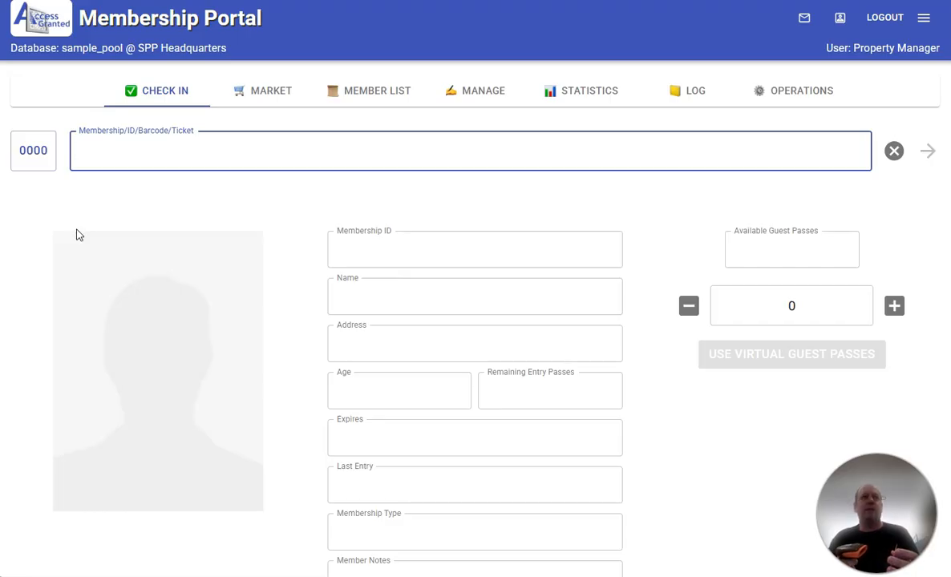
Look up the household by the adult member's barcode and check in that member together with the nine-year-old child
{"action": "type", "text": "180181"}
{"action": "key", "text": "Return"}
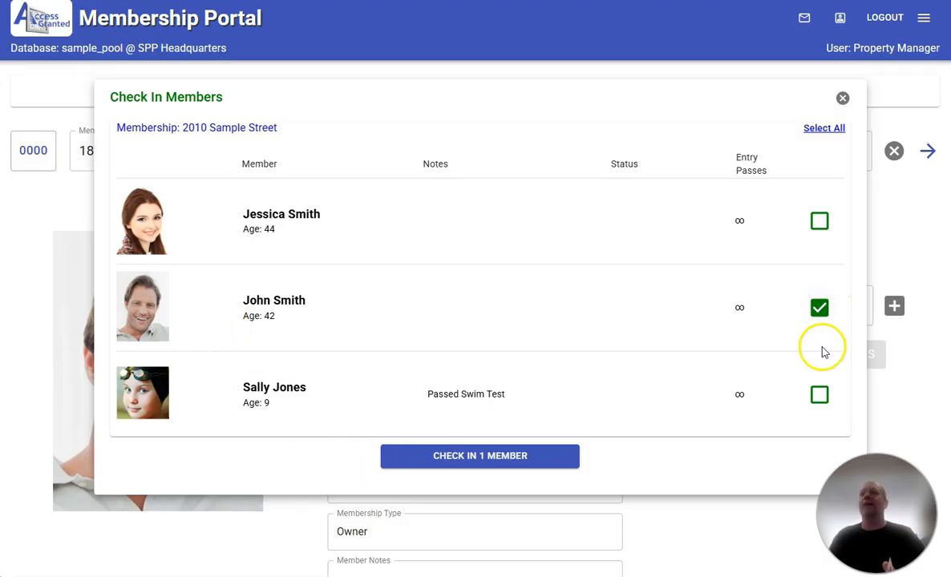
{"action": "left_click", "coordinate": [819, 394]}
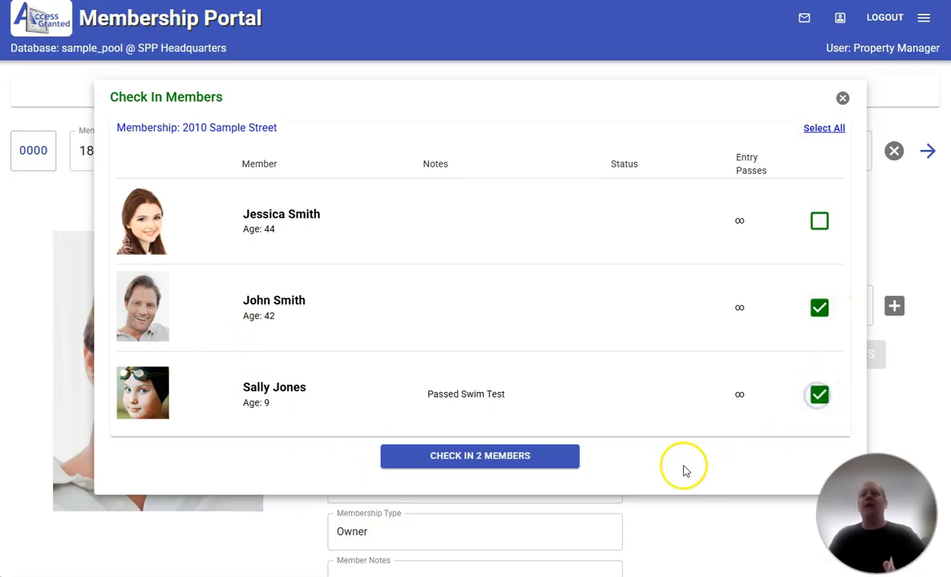
{"action": "left_click", "coordinate": [465, 464]}
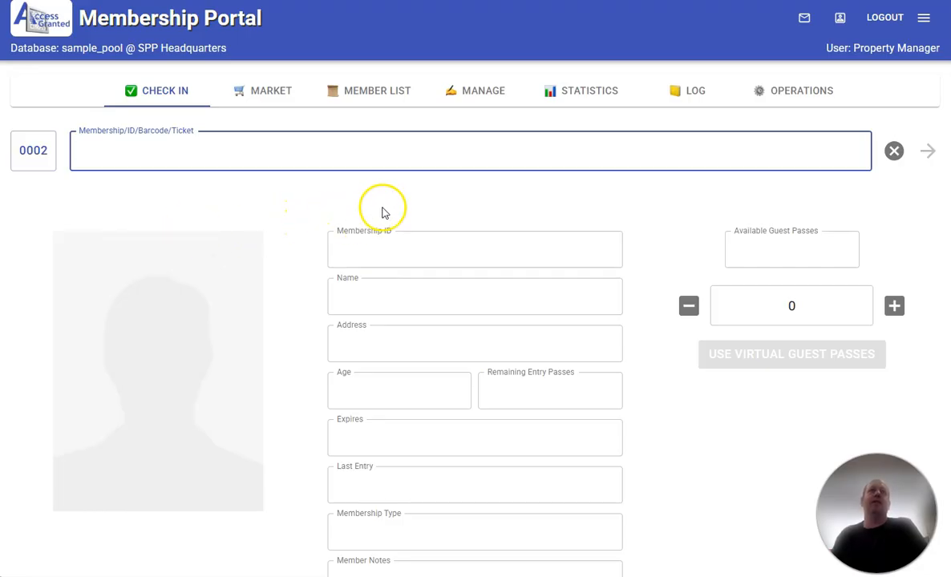
Find the 44-year-old household member in the member list by part of her first name and check her in
{"action": "left_click", "coordinate": [353, 102]}
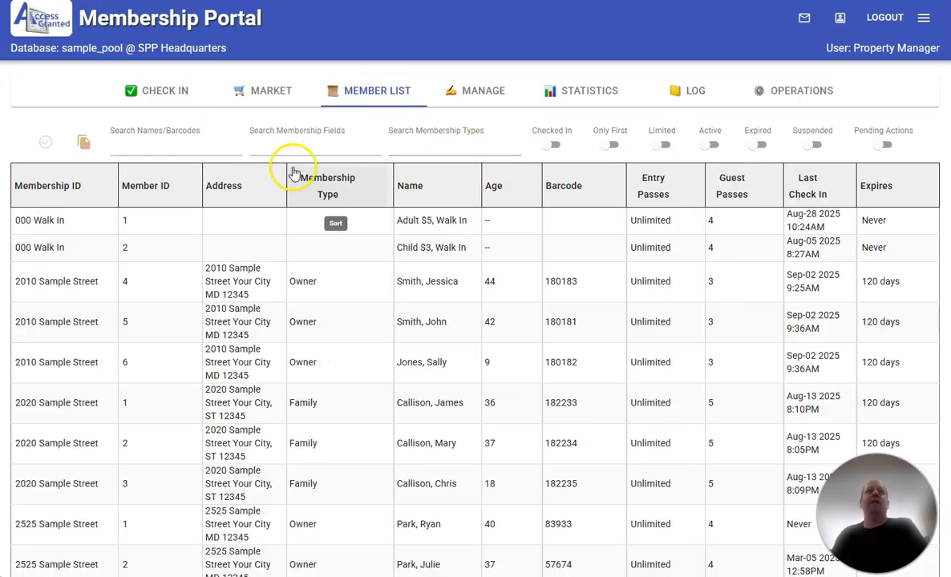
{"action": "left_click", "coordinate": [153, 146]}
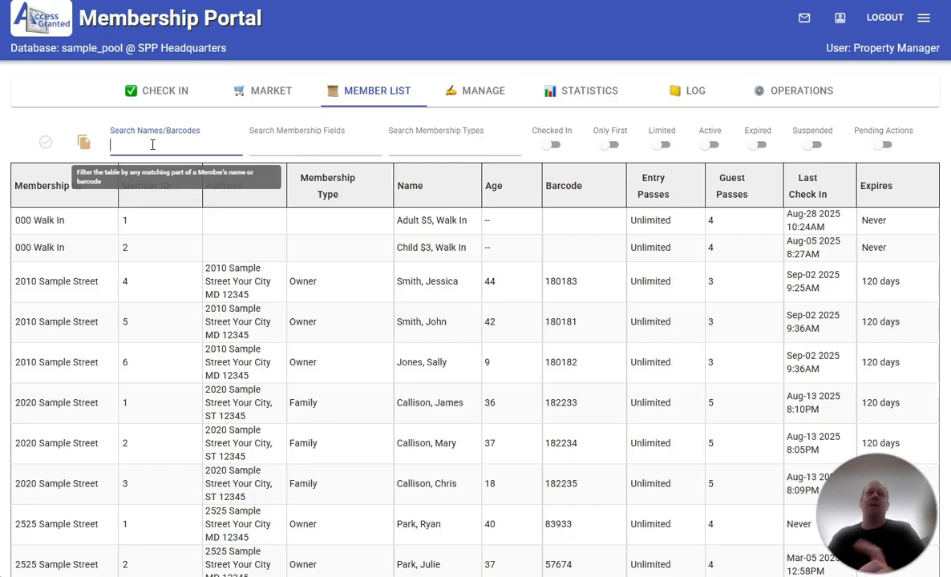
{"action": "type", "text": "jes"}
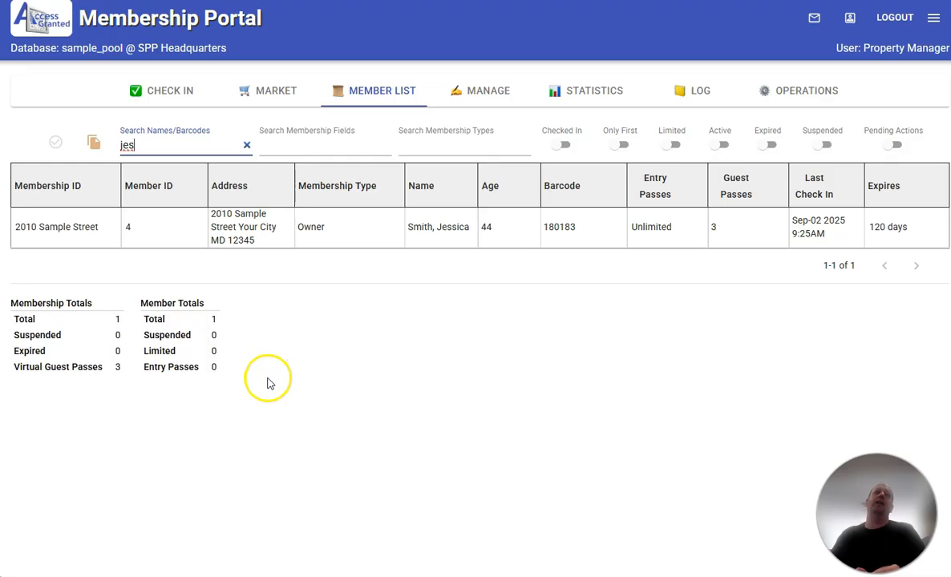
{"action": "left_click", "coordinate": [441, 235]}
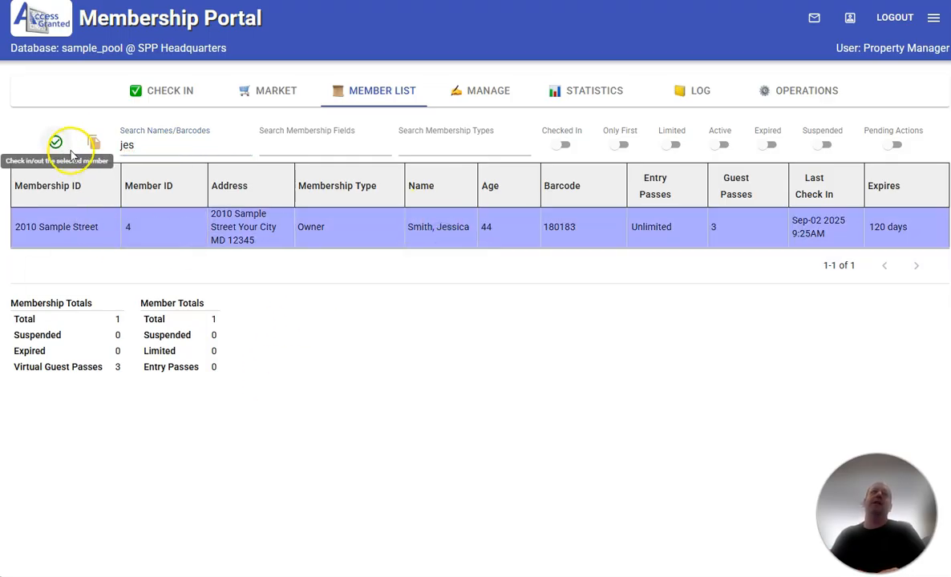
{"action": "left_click", "coordinate": [56, 143]}
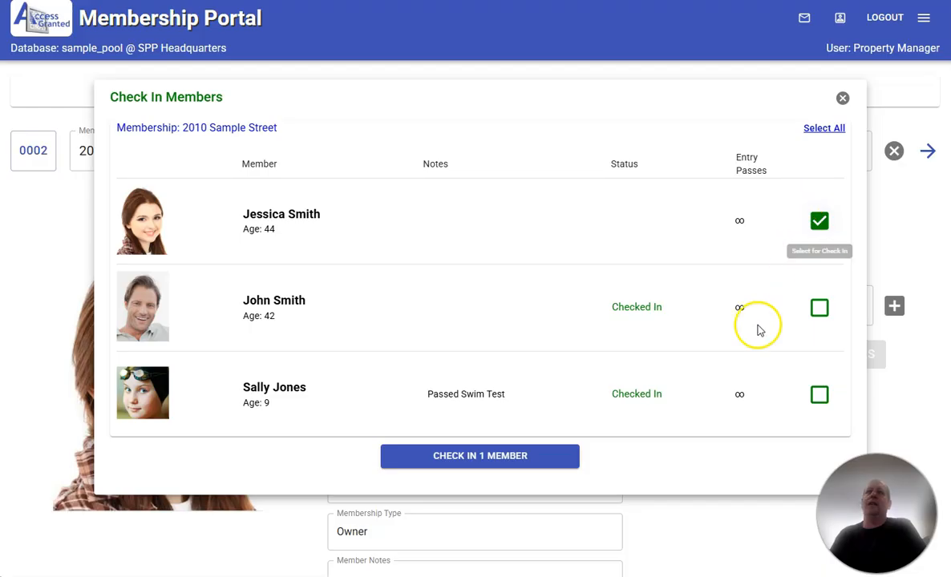
{"action": "left_click", "coordinate": [507, 457]}
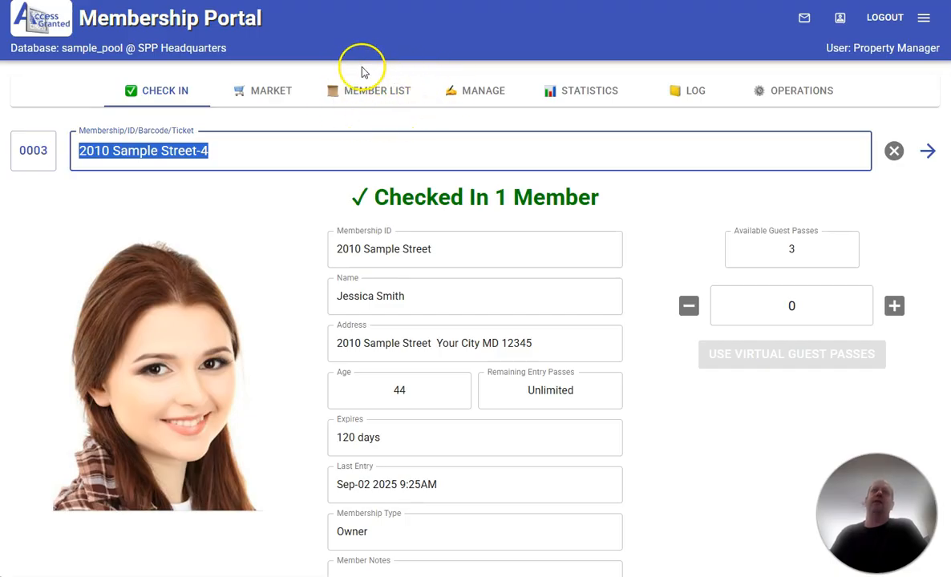
Filter the member list's membership fields by the household's street number and open the 44-year-old member's record for management
{"action": "left_click", "coordinate": [385, 112]}
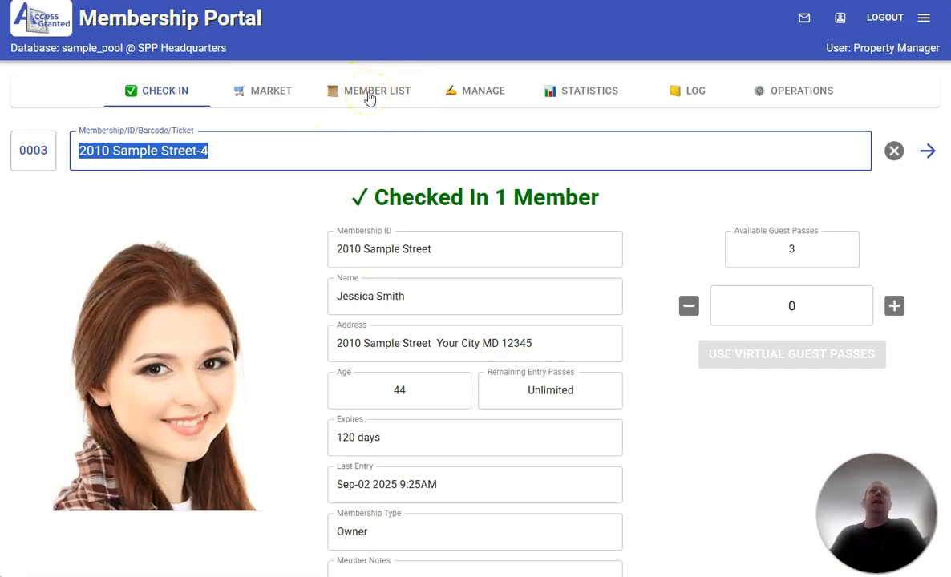
{"action": "left_click", "coordinate": [370, 95]}
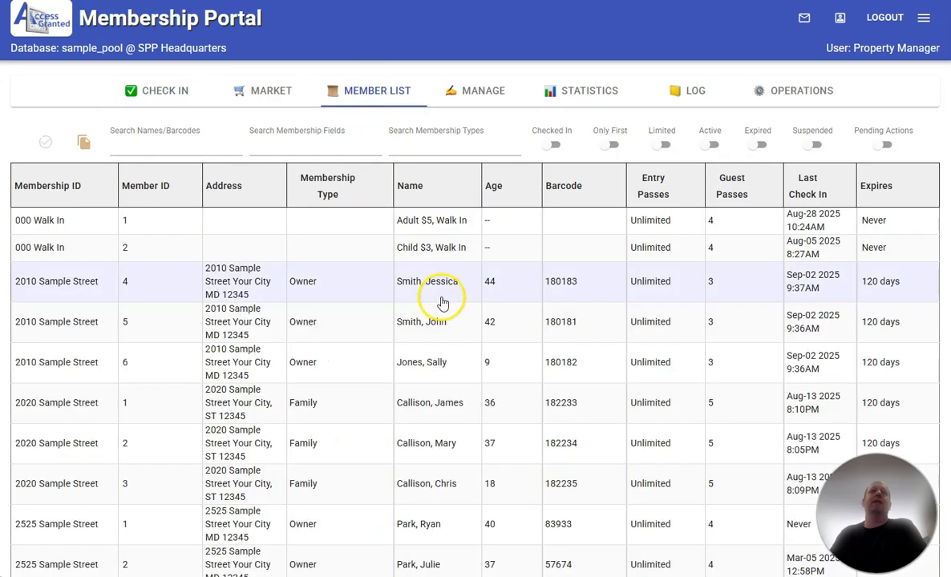
{"action": "left_click", "coordinate": [290, 143]}
{"action": "type", "text": "2010"}
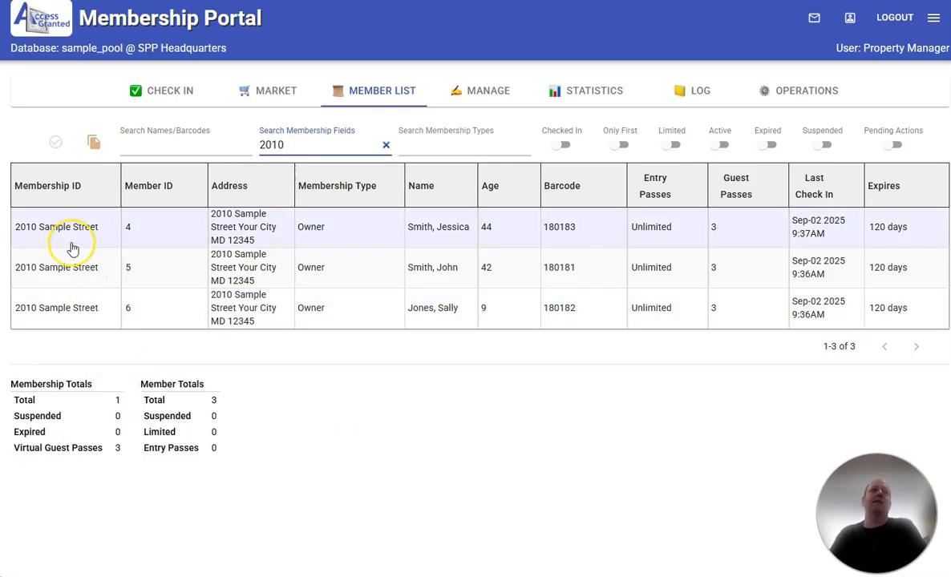
{"action": "double_click", "coordinate": [439, 237]}
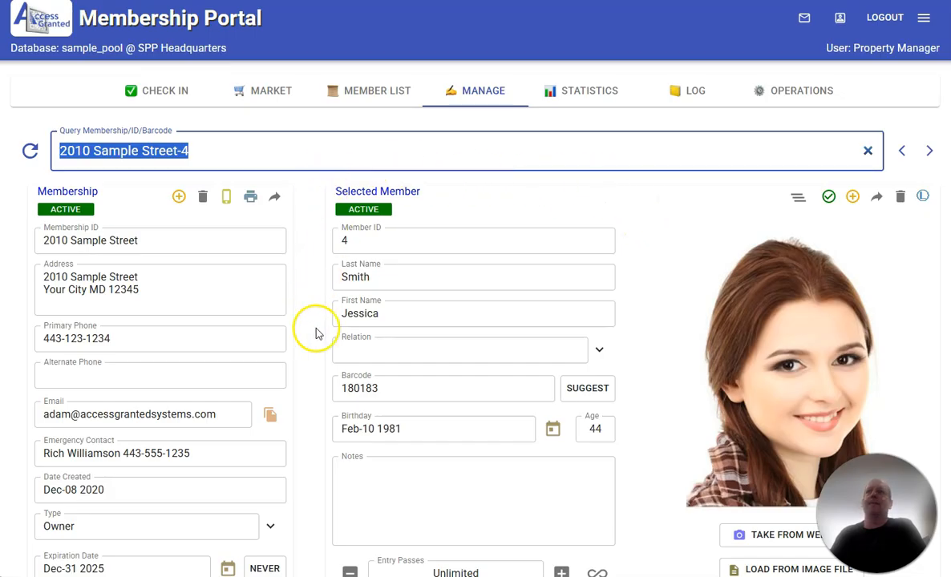
Cycle through the household's members back to the first one and examine the household's member list
{"action": "left_click", "coordinate": [798, 202]}
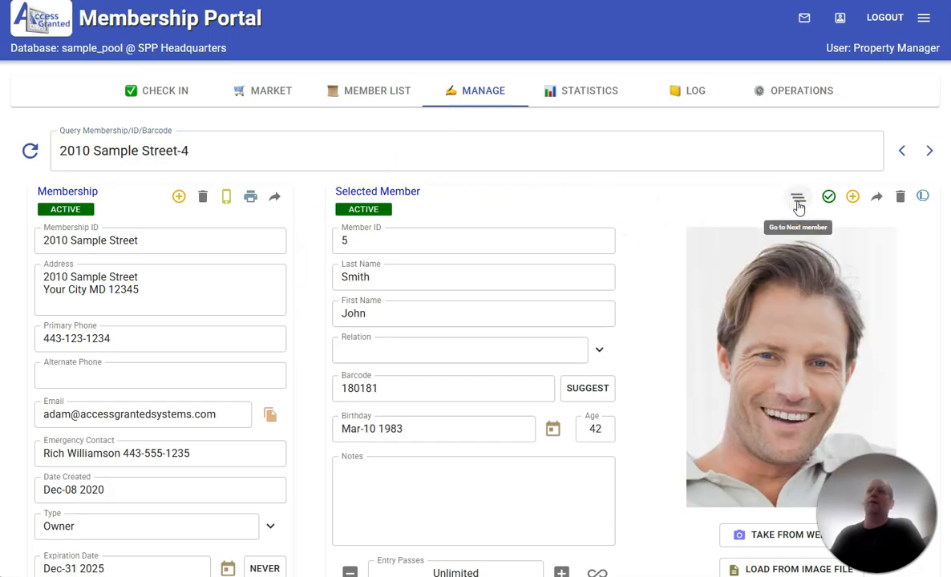
{"action": "left_click", "coordinate": [798, 202]}
{"action": "left_click", "coordinate": [798, 202]}
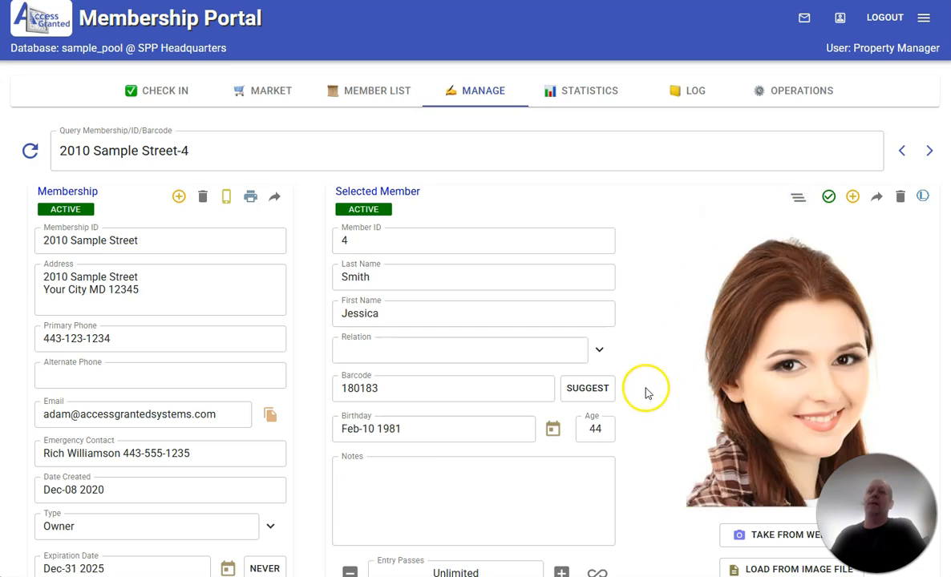
{"action": "scroll", "coordinate": [645, 391], "scroll_direction": "down", "scroll_amount": 3}
{"action": "scroll", "coordinate": [646, 391], "scroll_direction": "down", "scroll_amount": 2}
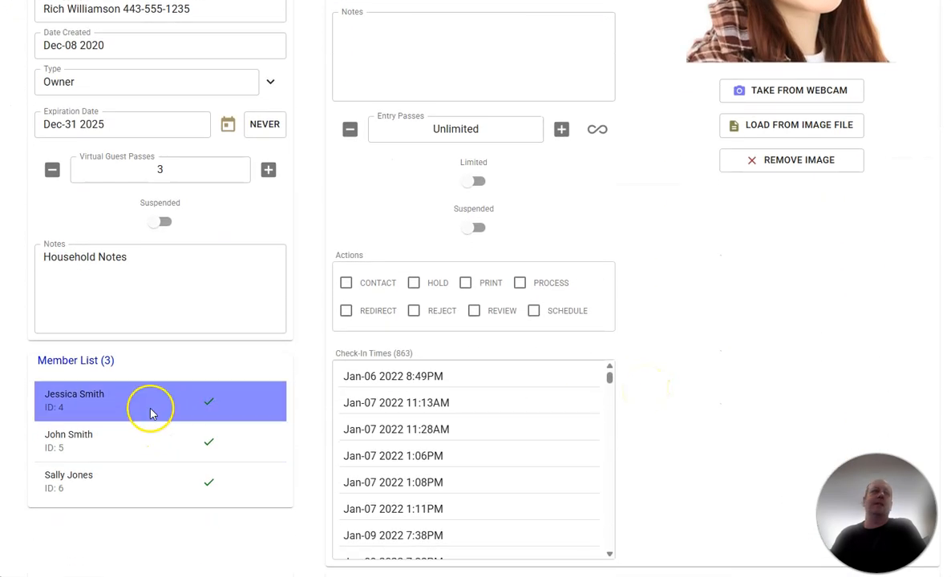
Set the membership's expiration date to Dec-31 2024
{"action": "scroll", "coordinate": [50, 495], "scroll_direction": "up", "scroll_amount": 5}
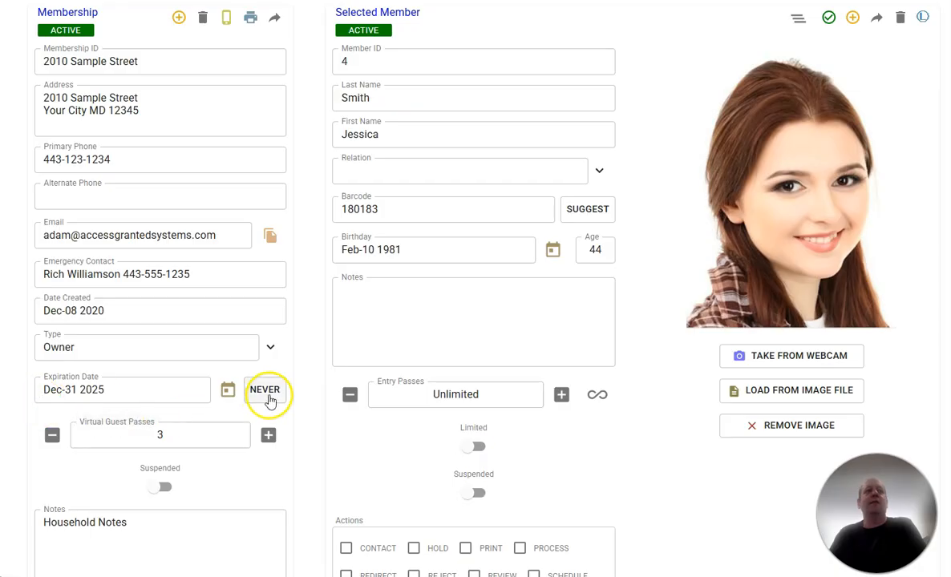
{"action": "scroll", "coordinate": [75, 381], "scroll_direction": "up", "scroll_amount": 1}
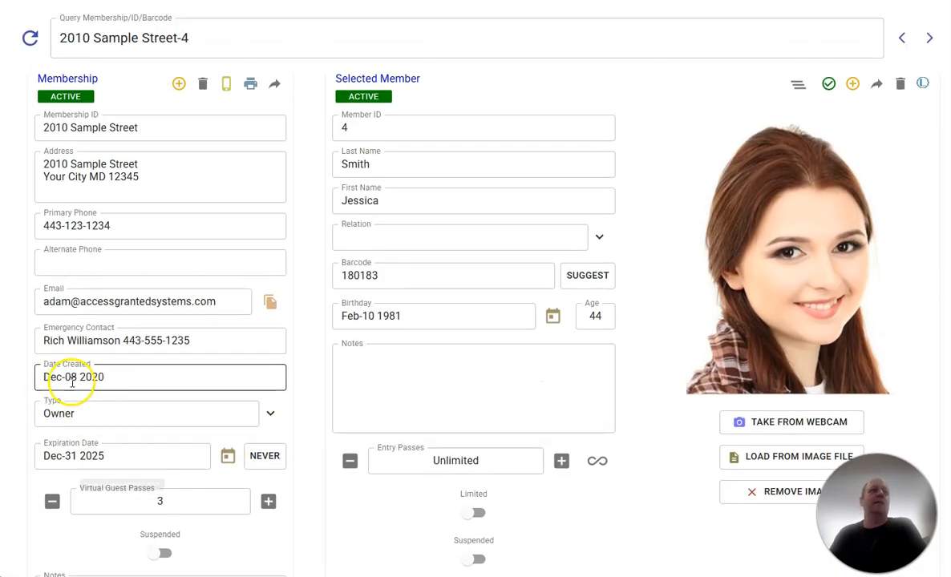
{"action": "scroll", "coordinate": [74, 401], "scroll_direction": "up", "scroll_amount": 1}
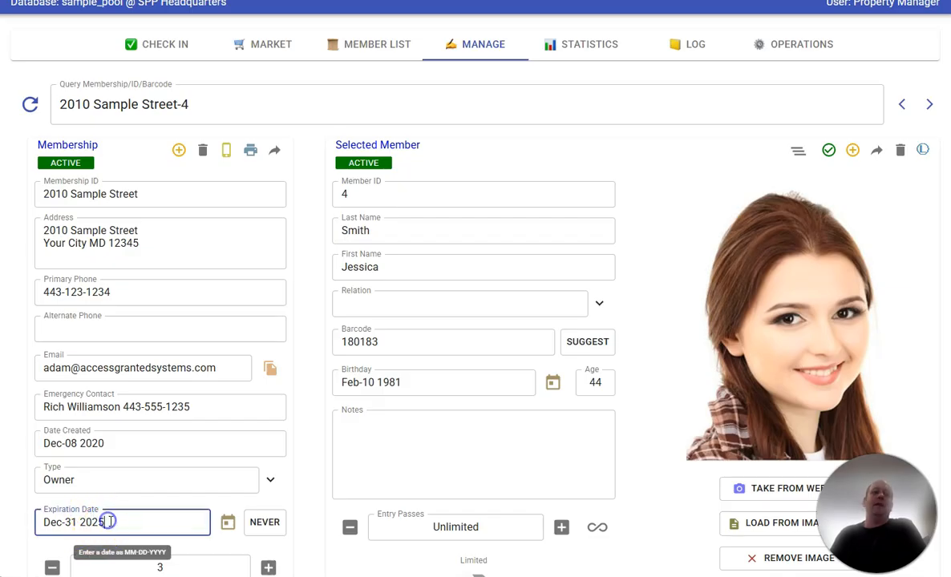
{"action": "left_click", "coordinate": [110, 522]}
{"action": "key", "text": "BackSpace"}
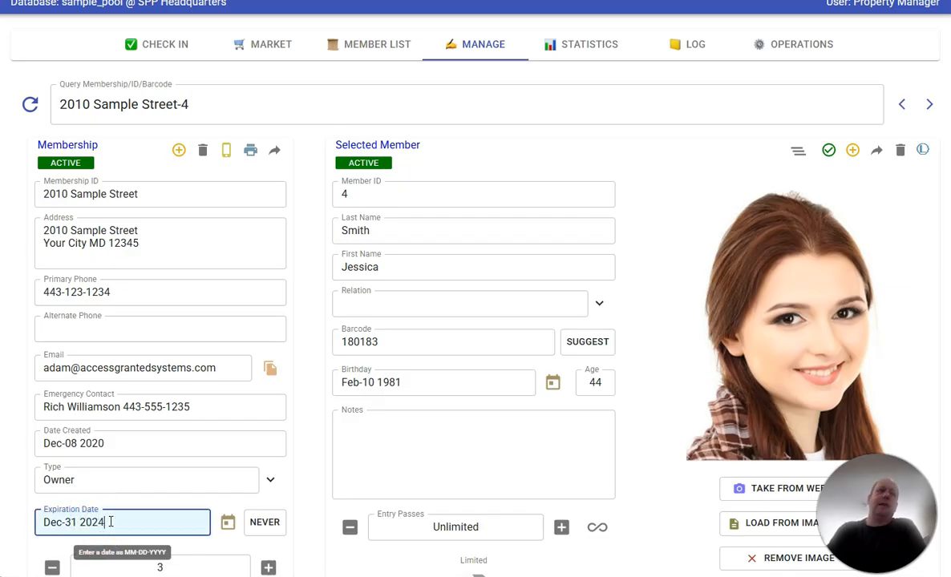
{"action": "left_click", "coordinate": [14, 491]}
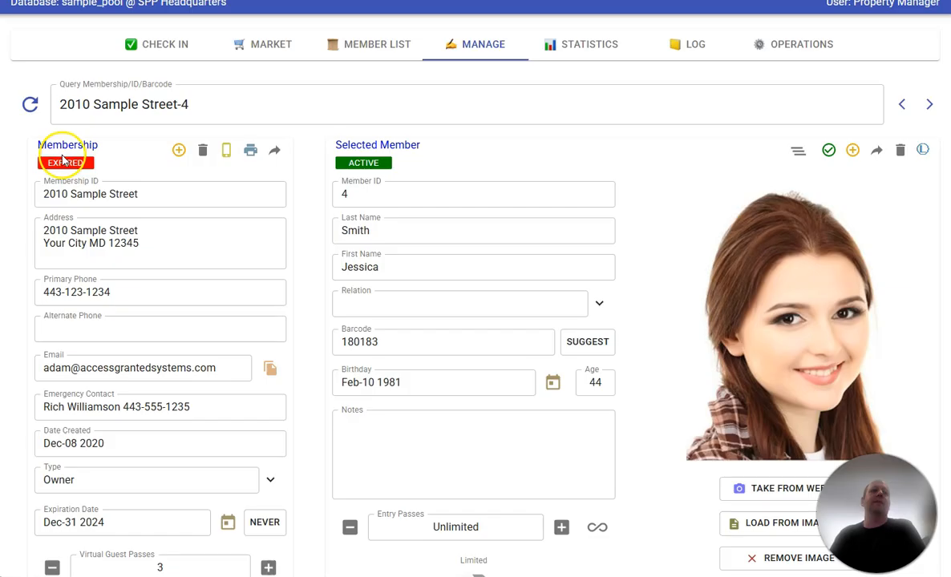
Set the membership's expiration date back to Dec-31 2025
{"action": "left_click", "coordinate": [108, 527]}
{"action": "key", "text": "BackSpace"}
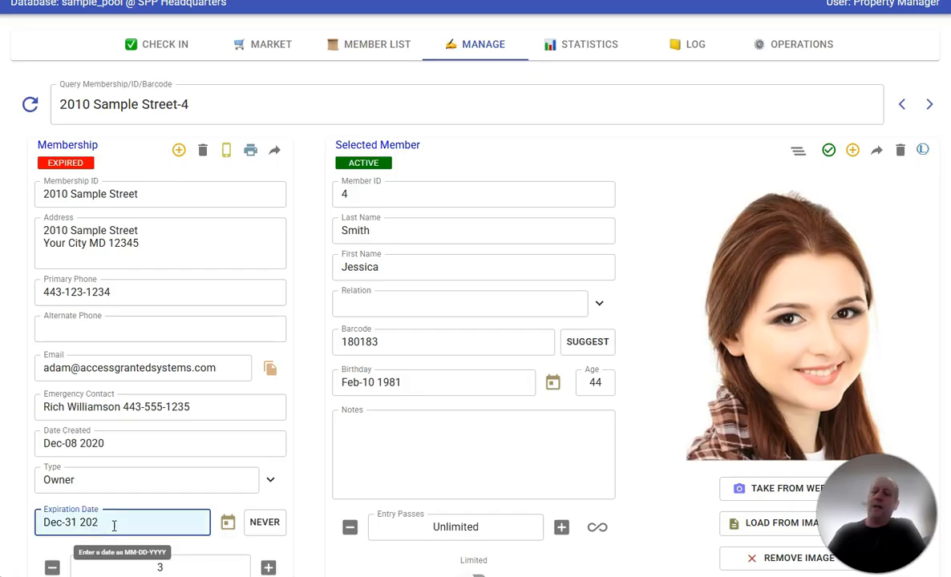
{"action": "type", "text": "5"}
{"action": "left_click", "coordinate": [10, 481]}
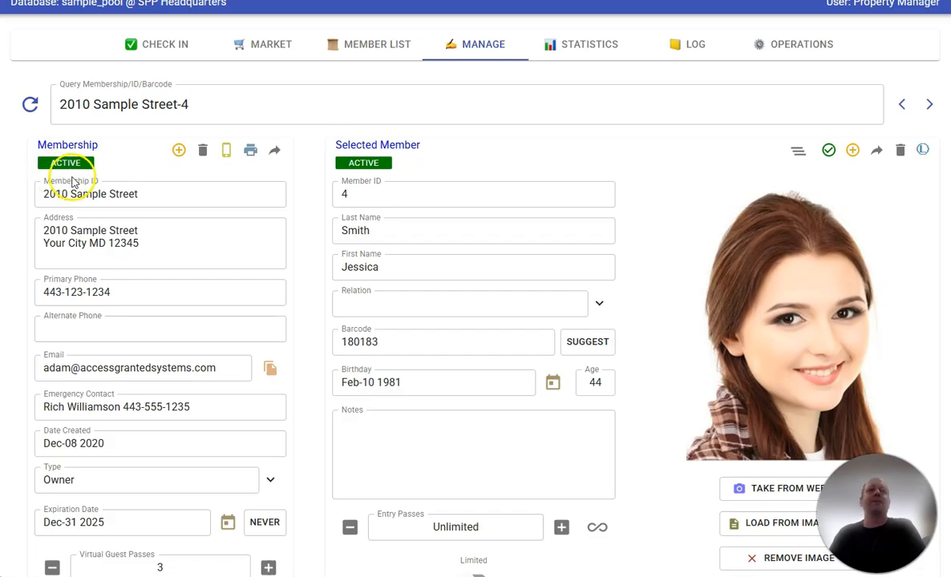
Suspend the entire household membership and lift the suspension again
{"action": "scroll", "coordinate": [183, 472], "scroll_direction": "down", "scroll_amount": 1}
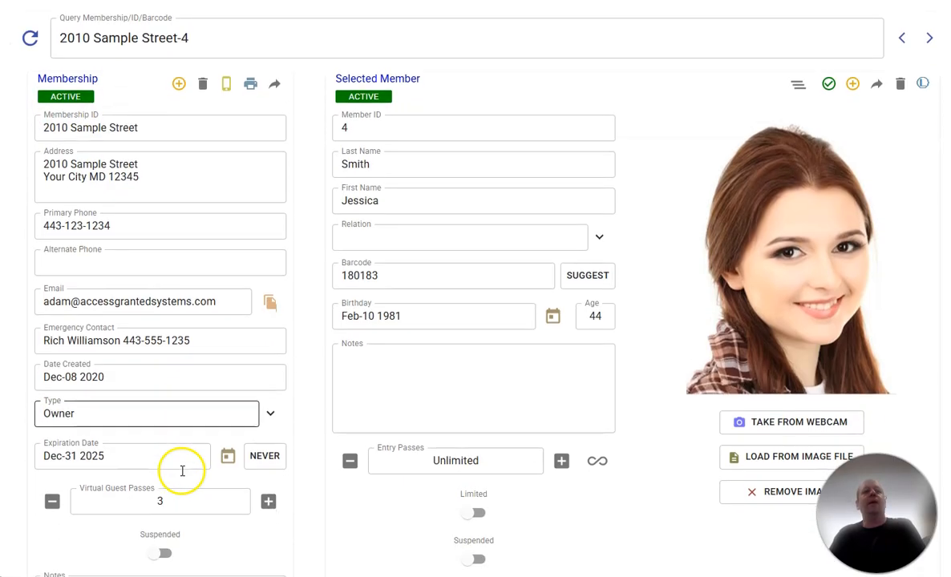
{"action": "left_click", "coordinate": [158, 557]}
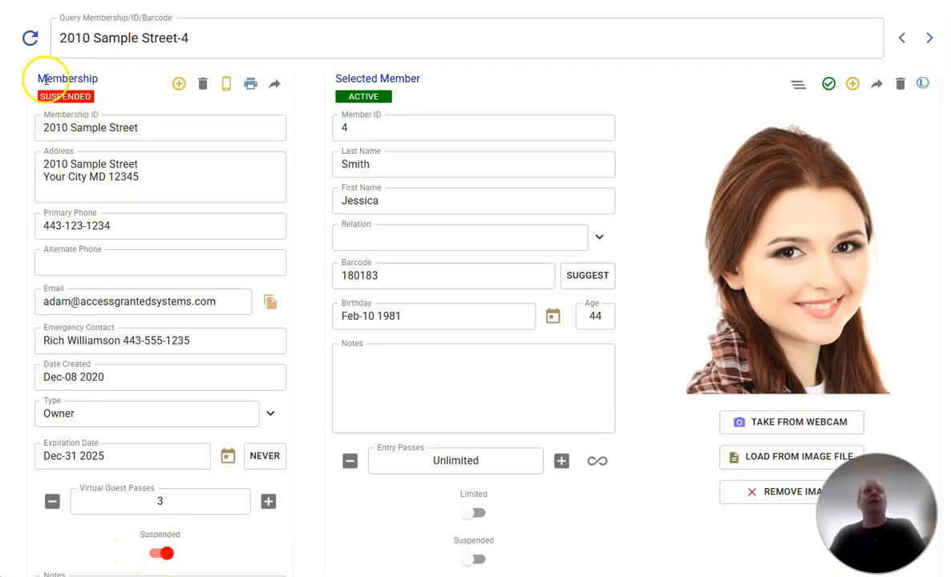
{"action": "left_click", "coordinate": [136, 154]}
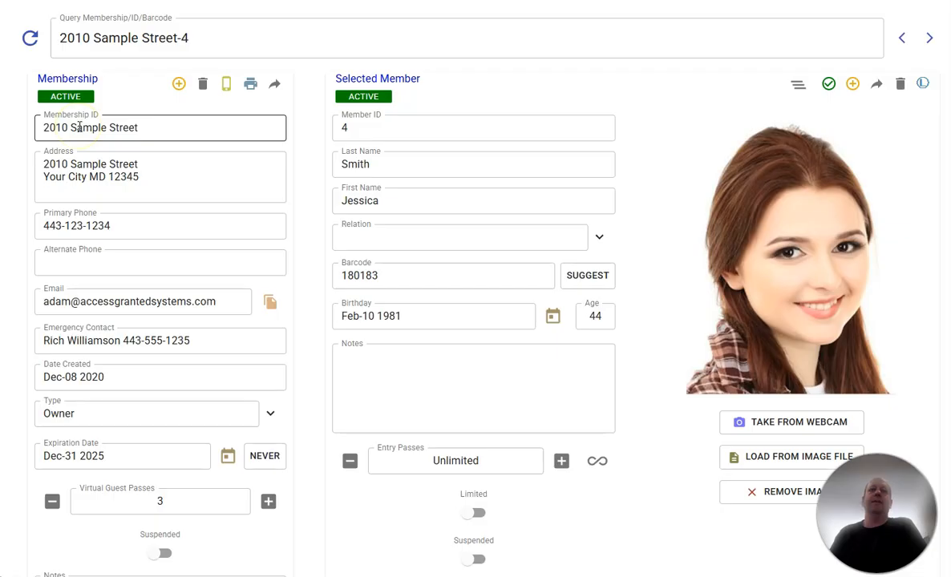
Select the nine-year-old in the household, suspend only that member, and lift the suspension after checking the member list
{"action": "scroll", "coordinate": [159, 452], "scroll_direction": "down", "scroll_amount": 4}
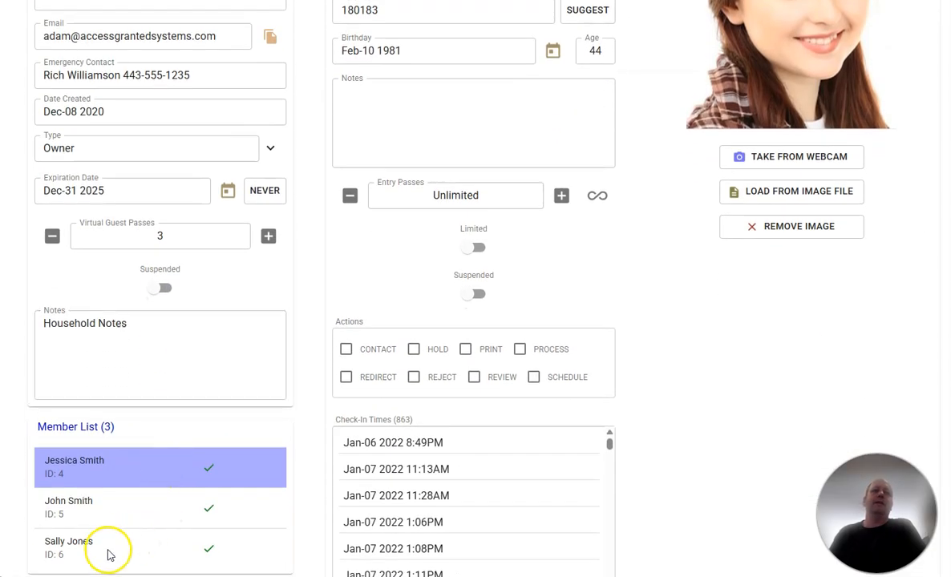
{"action": "left_click", "coordinate": [110, 555]}
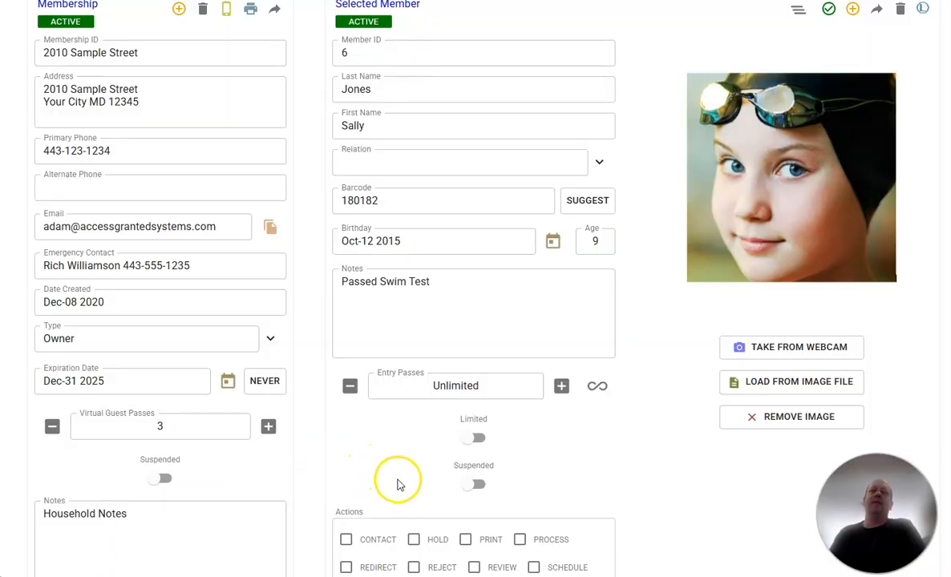
{"action": "left_click", "coordinate": [470, 485]}
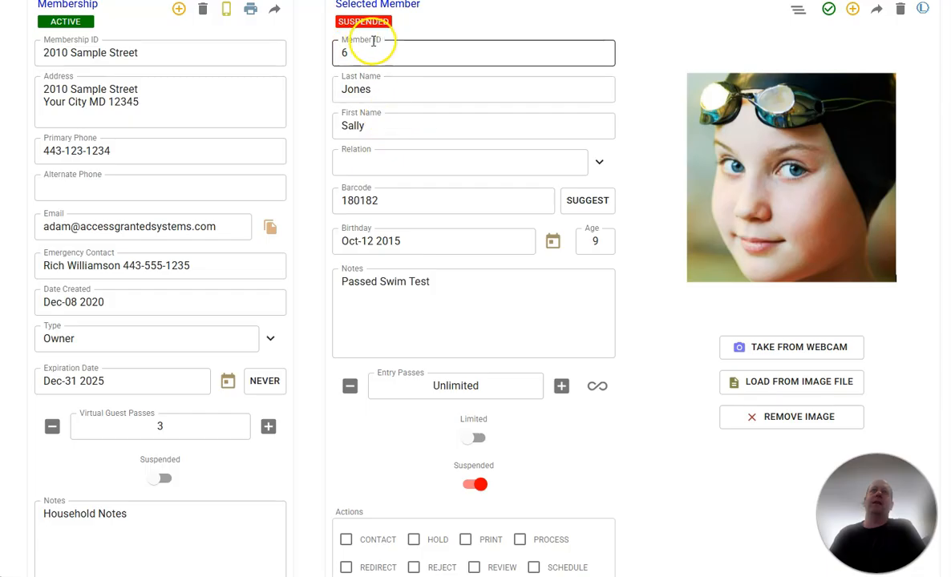
{"action": "scroll", "coordinate": [291, 514], "scroll_direction": "down", "scroll_amount": 3}
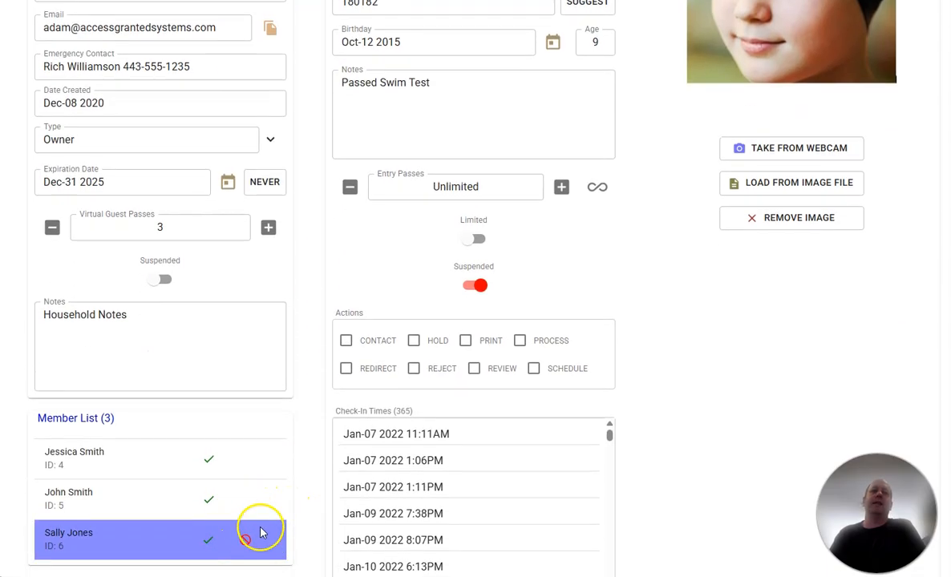
{"action": "mouse_move", "coordinate": [254, 546]}
{"action": "scroll", "coordinate": [282, 537], "scroll_direction": "up", "scroll_amount": 2}
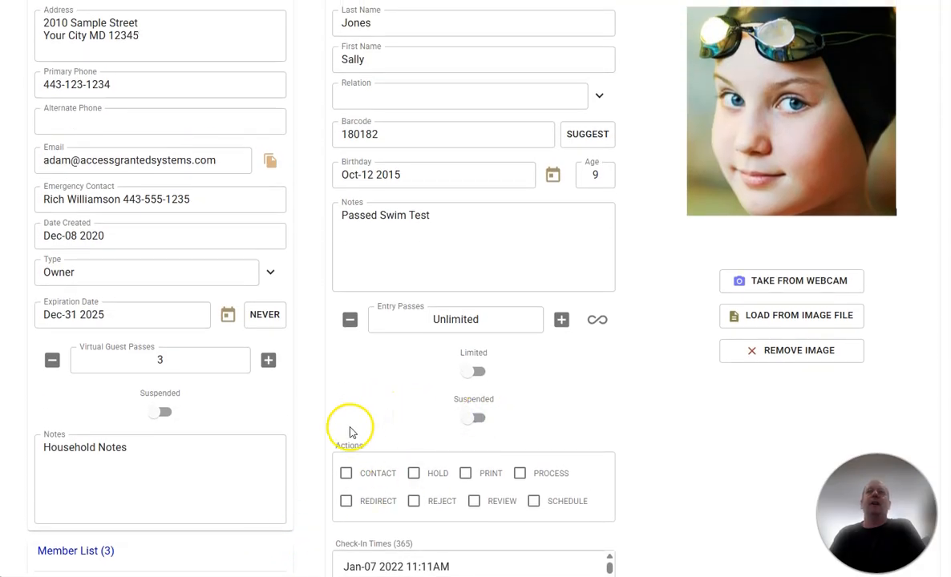
View the check-in statistics for the location and examine its occupancy chart over all time
{"action": "scroll", "coordinate": [346, 433], "scroll_direction": "up", "scroll_amount": 2}
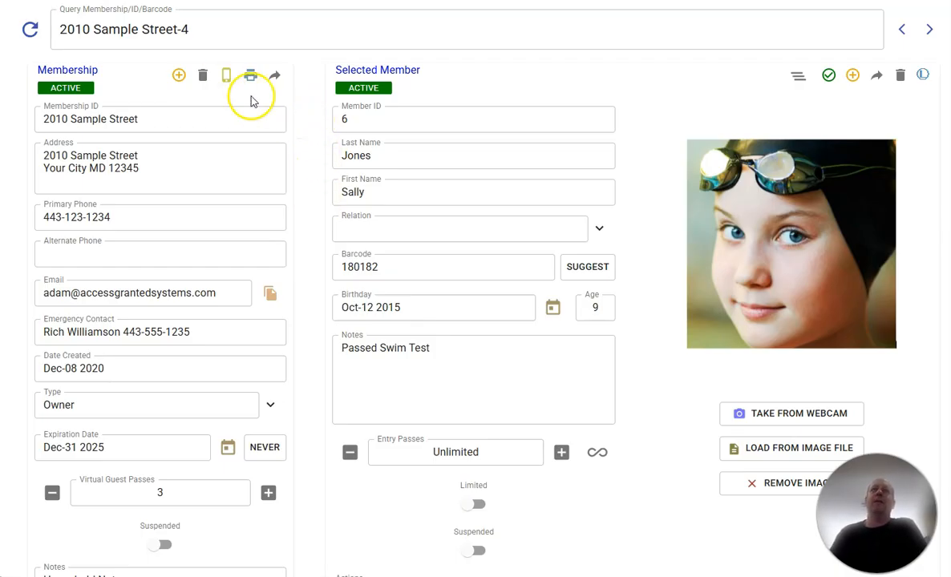
{"action": "scroll", "coordinate": [362, 231], "scroll_direction": "up", "scroll_amount": 2}
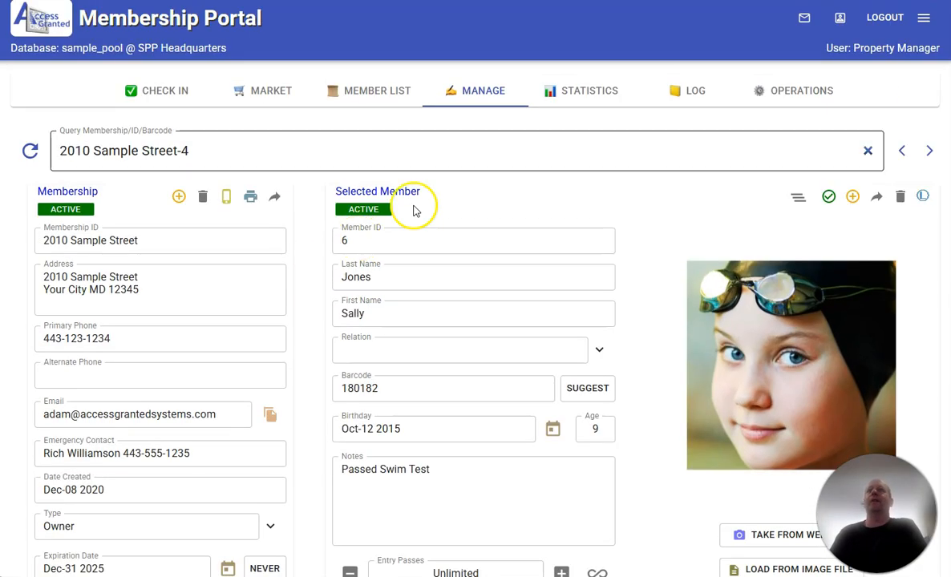
{"action": "left_click", "coordinate": [593, 92]}
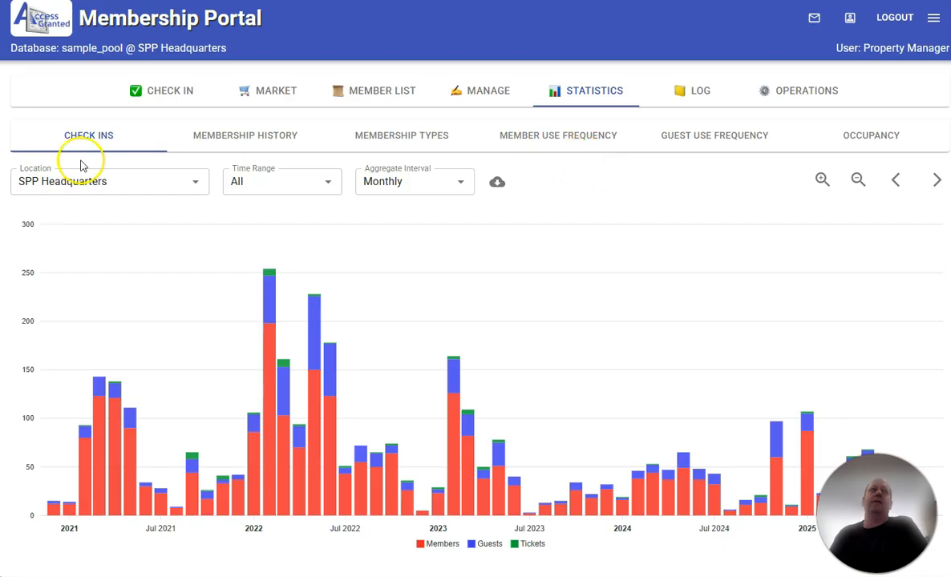
{"action": "left_click", "coordinate": [902, 135]}
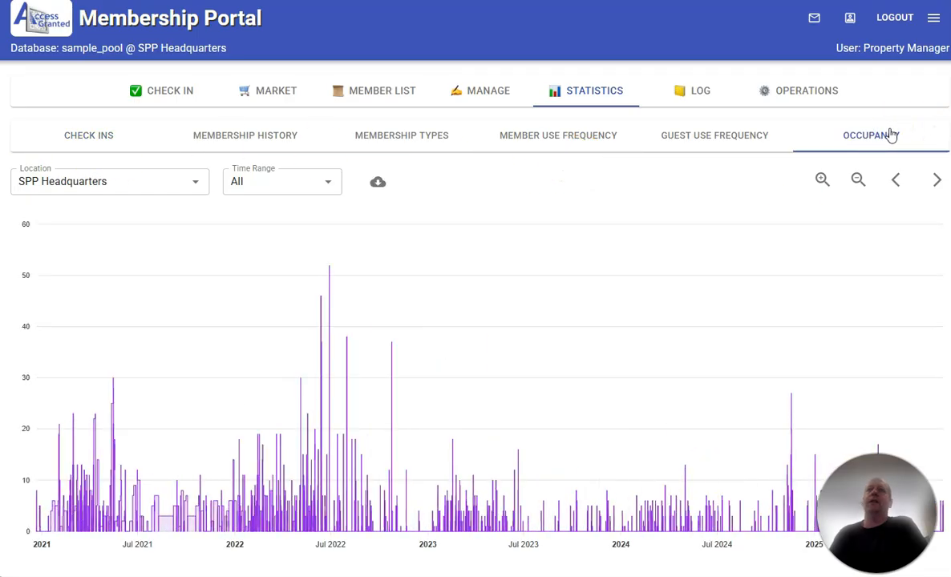
Examine the monthly check-in chart and the activity log with its export options, and return to the check-in statistics
{"action": "left_click", "coordinate": [83, 142]}
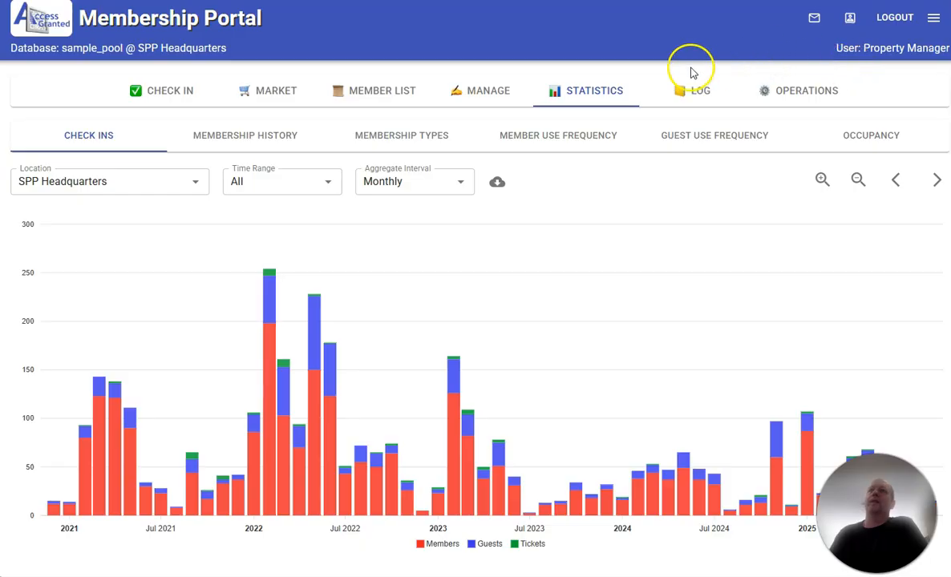
{"action": "left_click", "coordinate": [696, 94]}
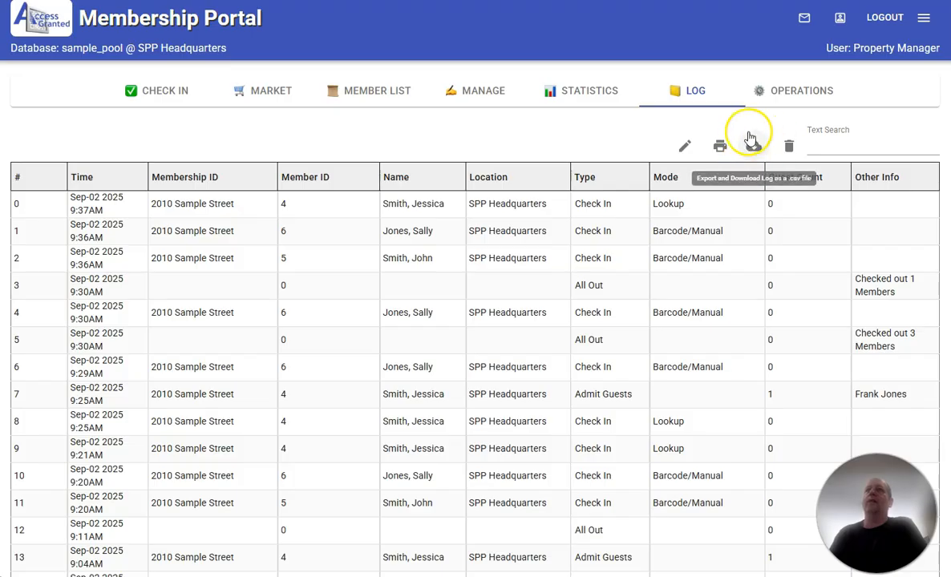
{"action": "left_click", "coordinate": [591, 97]}
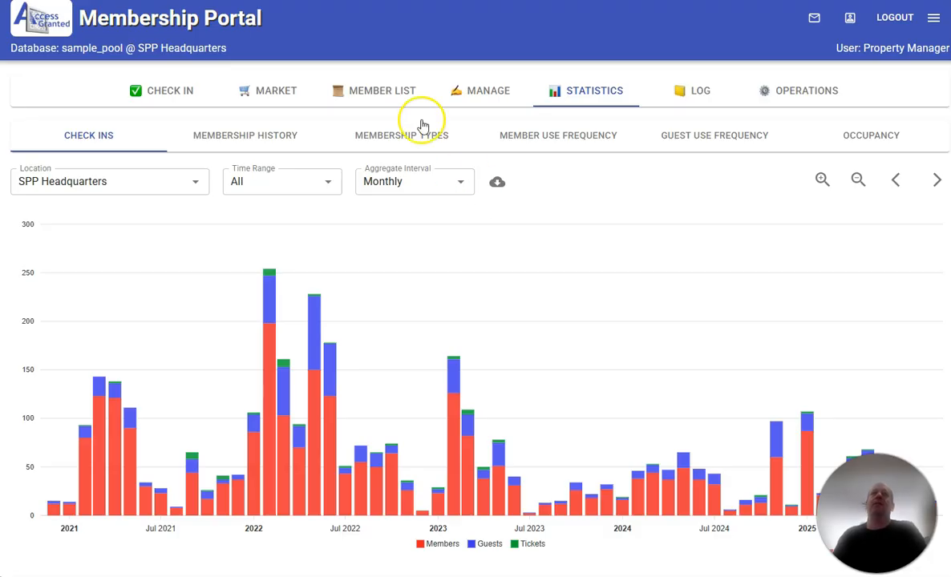
Find the 44-year-old member in the member list, open the household record, and set its virtual guest passes to 4
{"action": "left_click", "coordinate": [385, 94]}
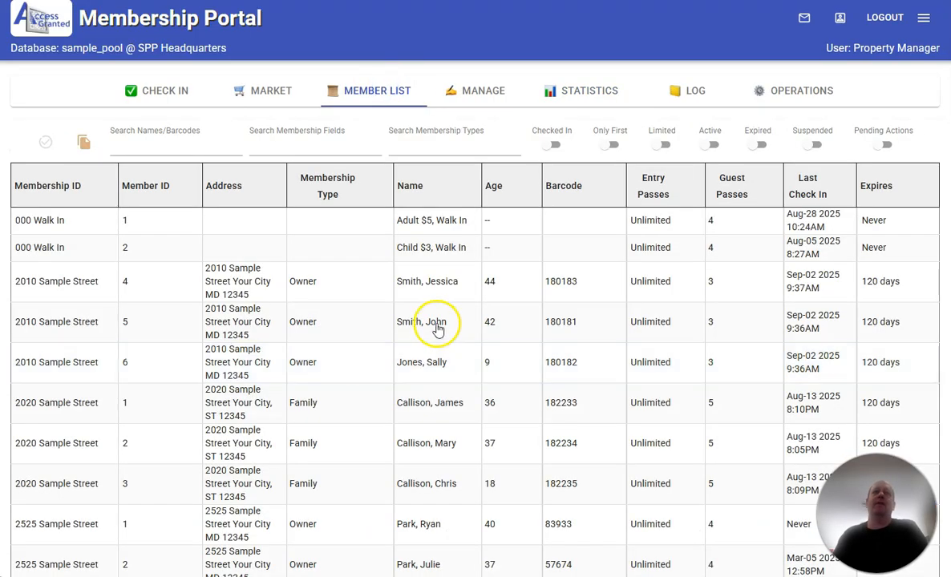
{"action": "double_click", "coordinate": [423, 287]}
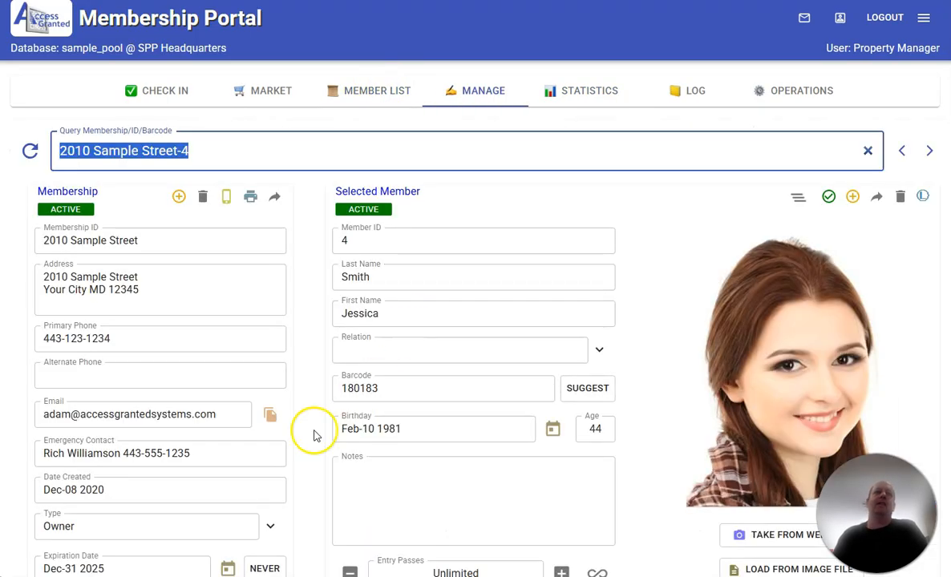
{"action": "scroll", "coordinate": [313, 433], "scroll_direction": "down", "scroll_amount": 3}
{"action": "scroll", "coordinate": [314, 435], "scroll_direction": "down", "scroll_amount": 1}
{"action": "left_click", "coordinate": [205, 354]}
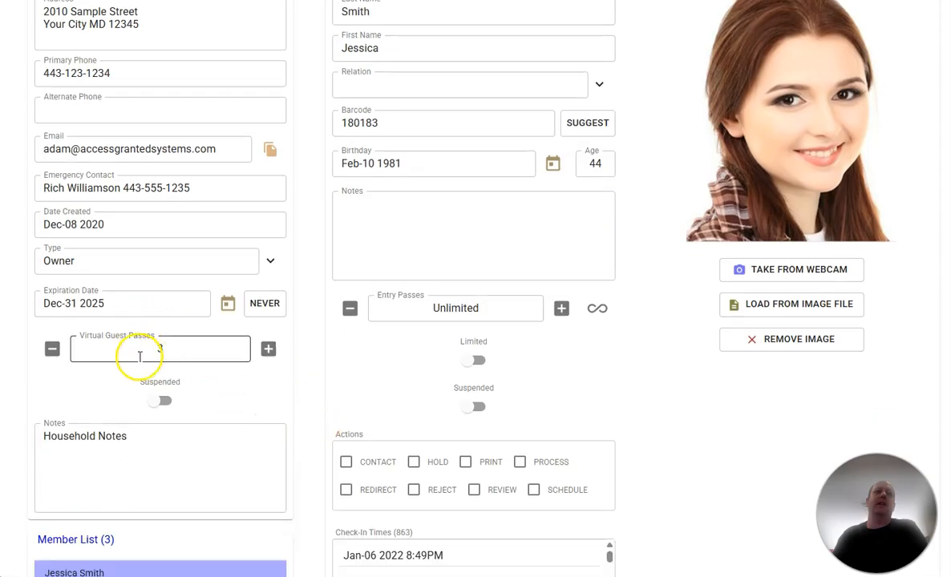
{"action": "left_click_drag", "start_coordinate": [168, 348], "coordinate": [109, 364]}
{"action": "type", "text": "4"}
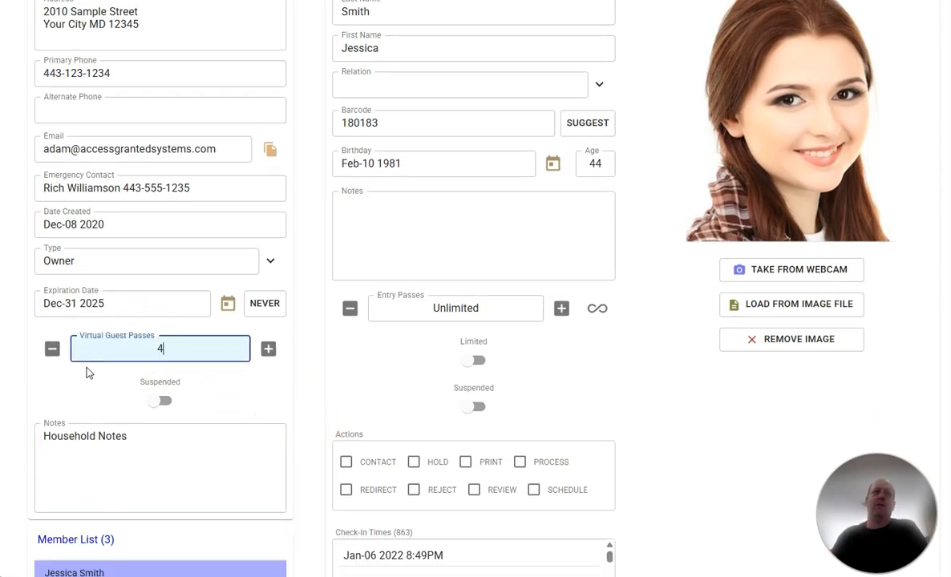
{"action": "left_click", "coordinate": [81, 385]}
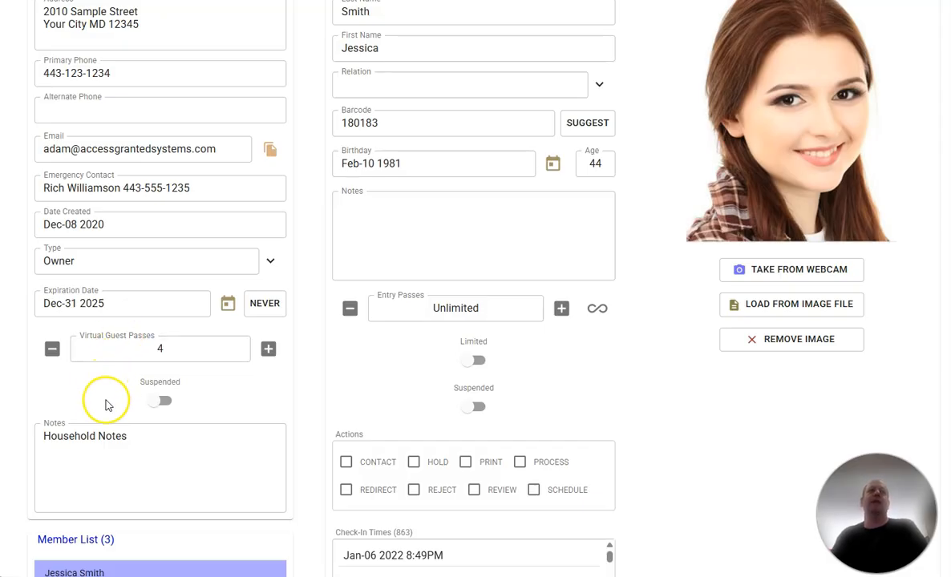
Check in the 44-year-old member again from the household record, leaving the other household members unselected
{"action": "scroll", "coordinate": [108, 405], "scroll_direction": "up", "scroll_amount": 4}
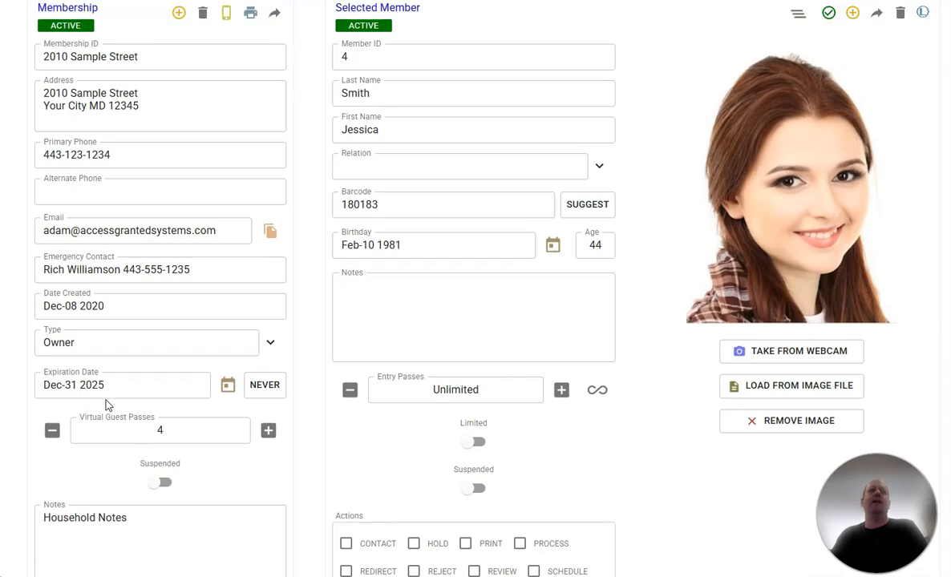
{"action": "left_click", "coordinate": [829, 197]}
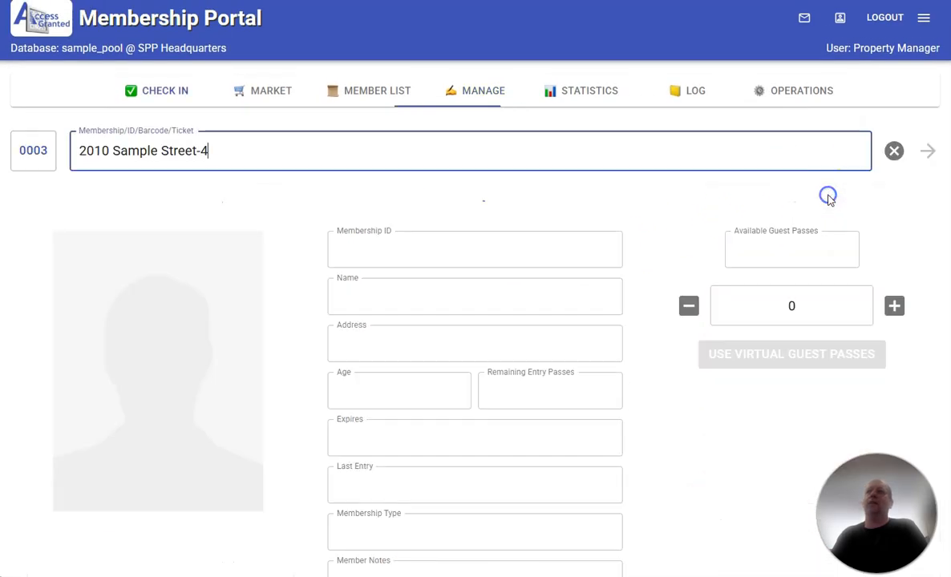
{"action": "left_click", "coordinate": [488, 324]}
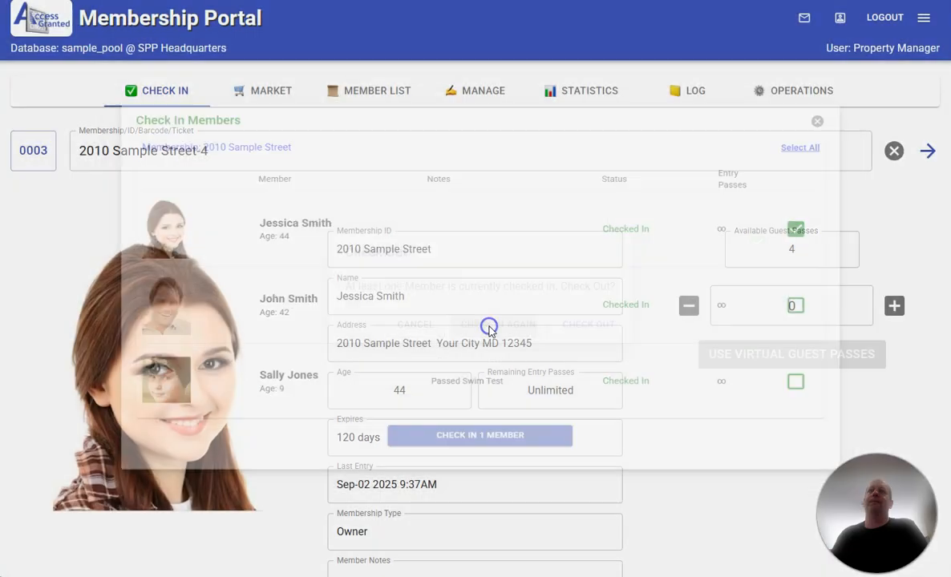
{"action": "left_click", "coordinate": [483, 457]}
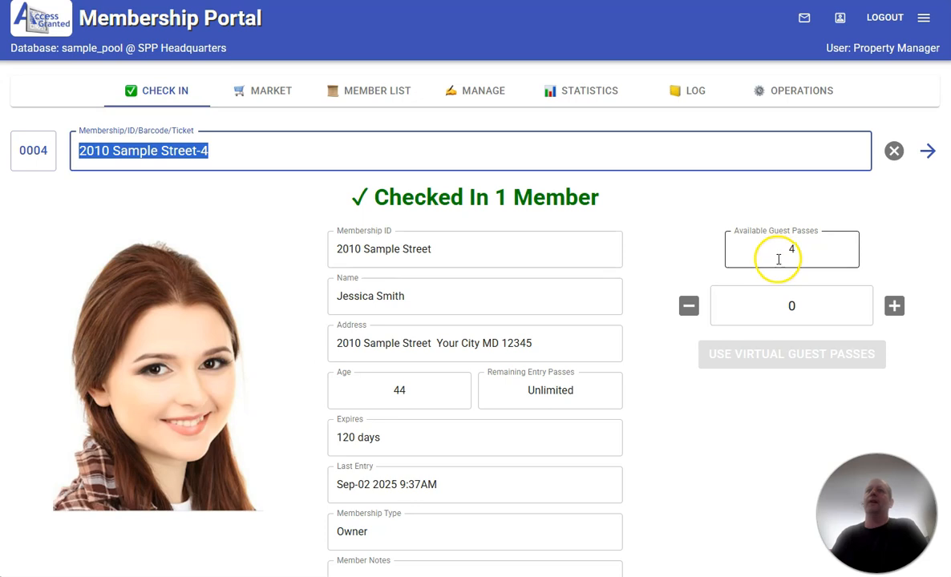
Use 1 virtual guest pass for the checked-in member and enter the guest's full name in the guest register
{"action": "left_click", "coordinate": [892, 309]}
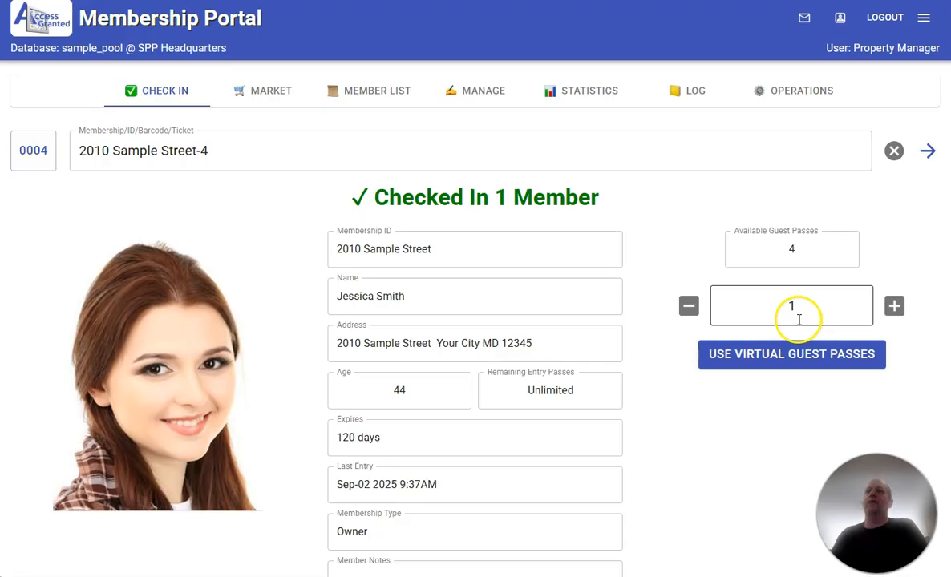
{"action": "left_click", "coordinate": [785, 358]}
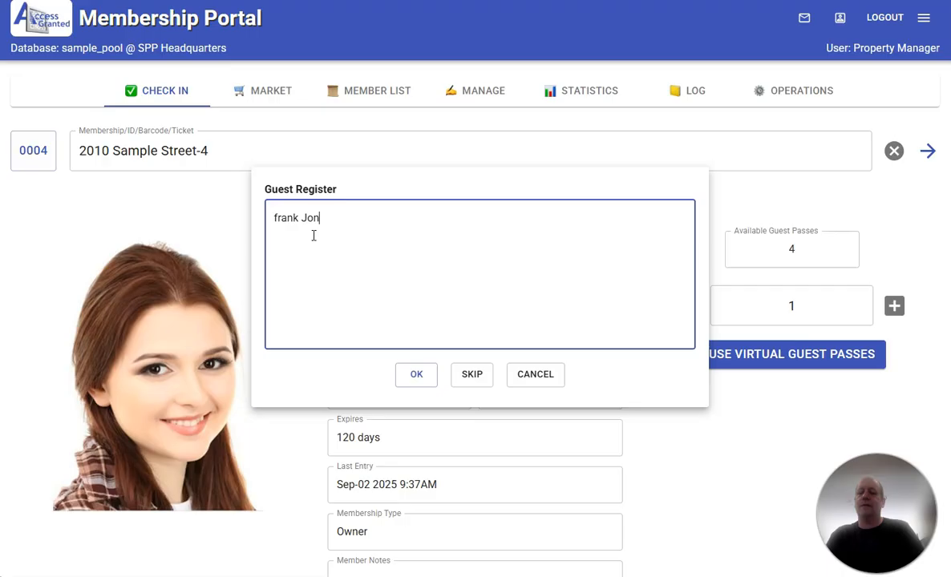
{"action": "left_click_drag", "start_coordinate": [279, 218], "coordinate": [238, 224]}
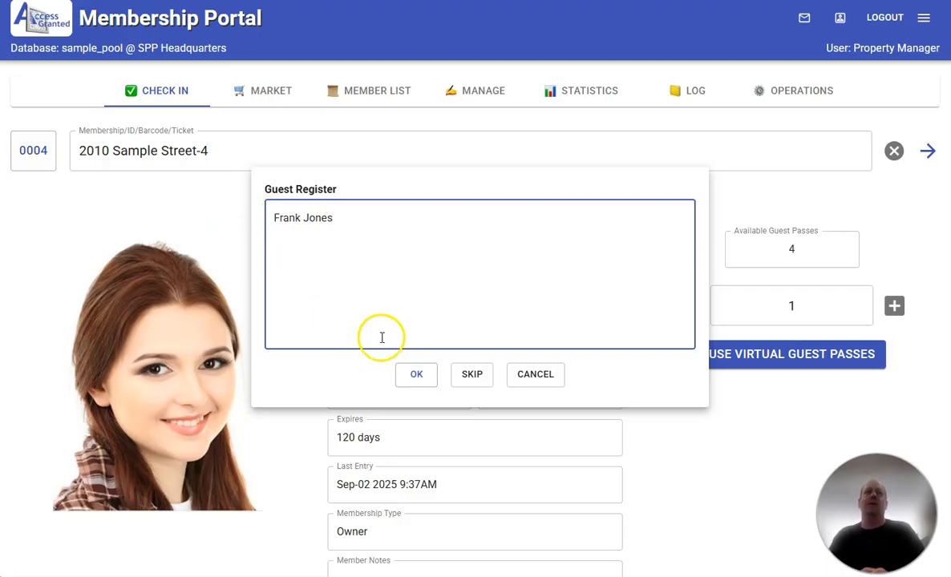
{"action": "left_click", "coordinate": [407, 376]}
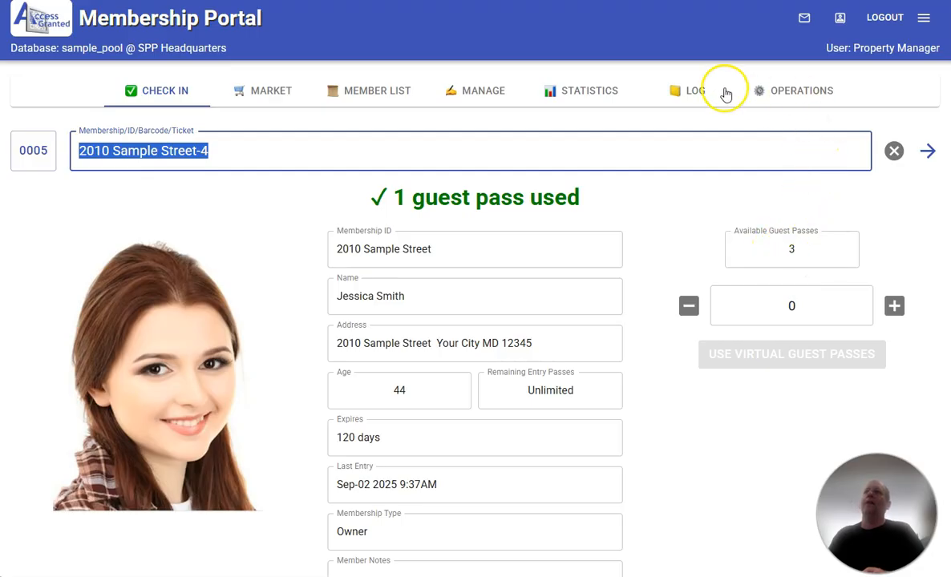
Review the guest admission entry in the log and examine the guest use frequency statistics for all time
{"action": "left_click", "coordinate": [698, 90]}
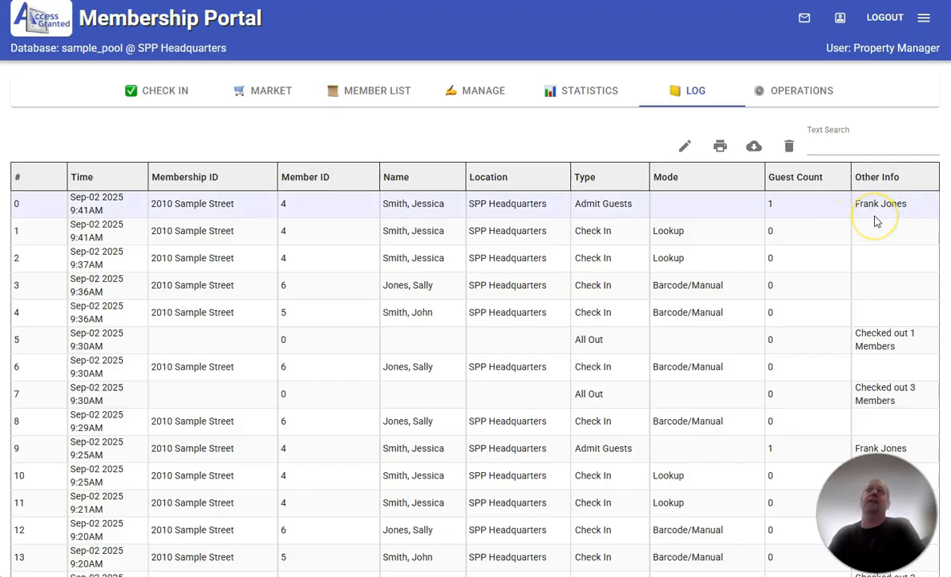
{"action": "left_click", "coordinate": [576, 91]}
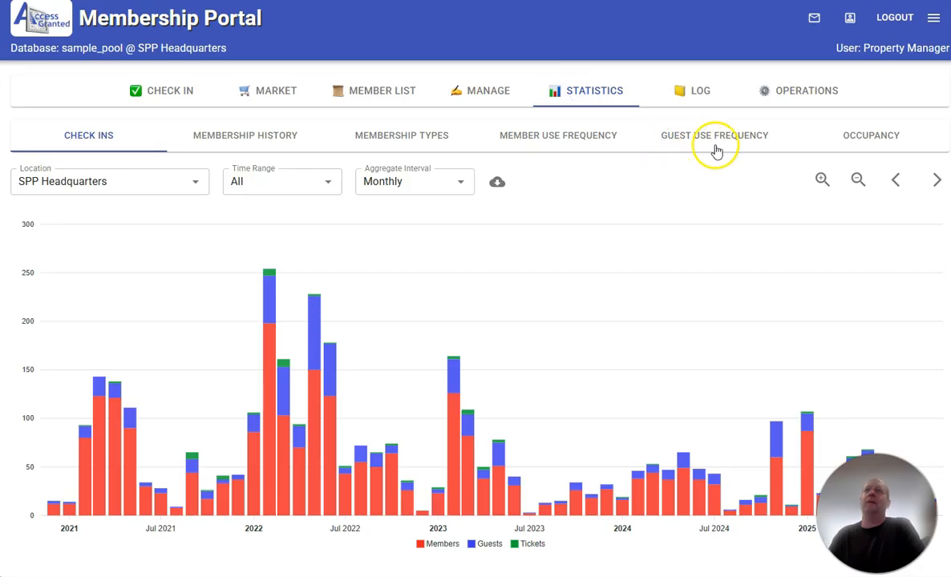
{"action": "left_click", "coordinate": [690, 137]}
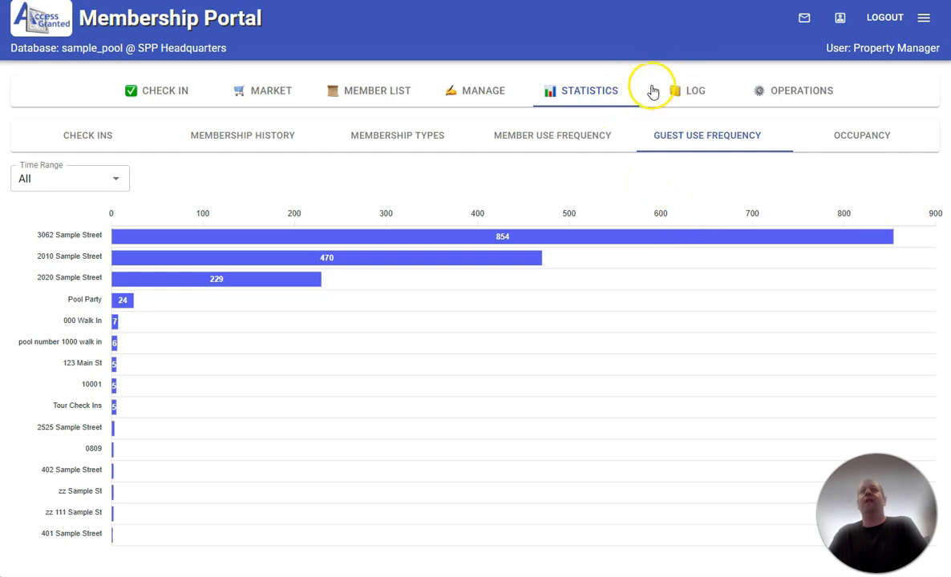
Reopen the 44-year-old member's household record from the member list and set its virtual guest passes to 2
{"action": "left_click", "coordinate": [393, 93]}
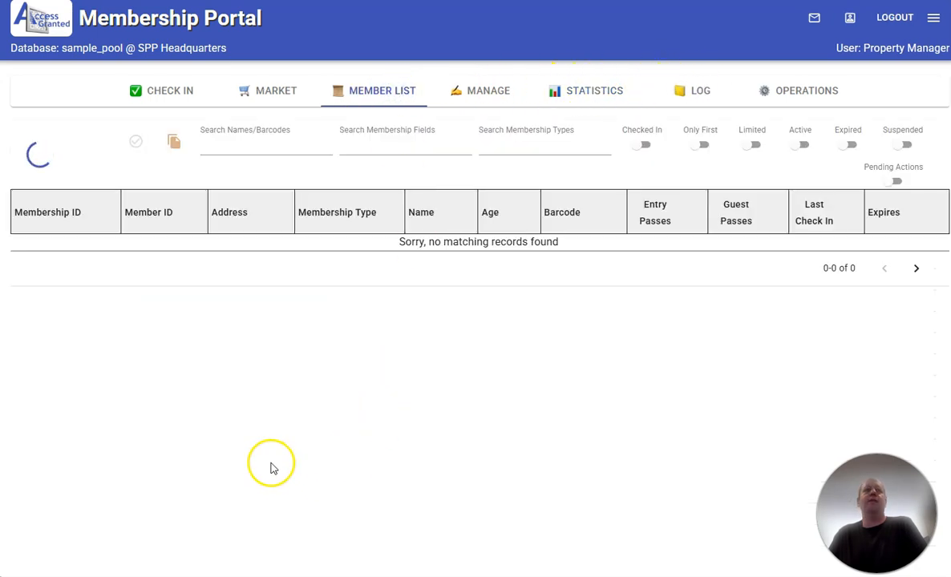
{"action": "double_click", "coordinate": [327, 293]}
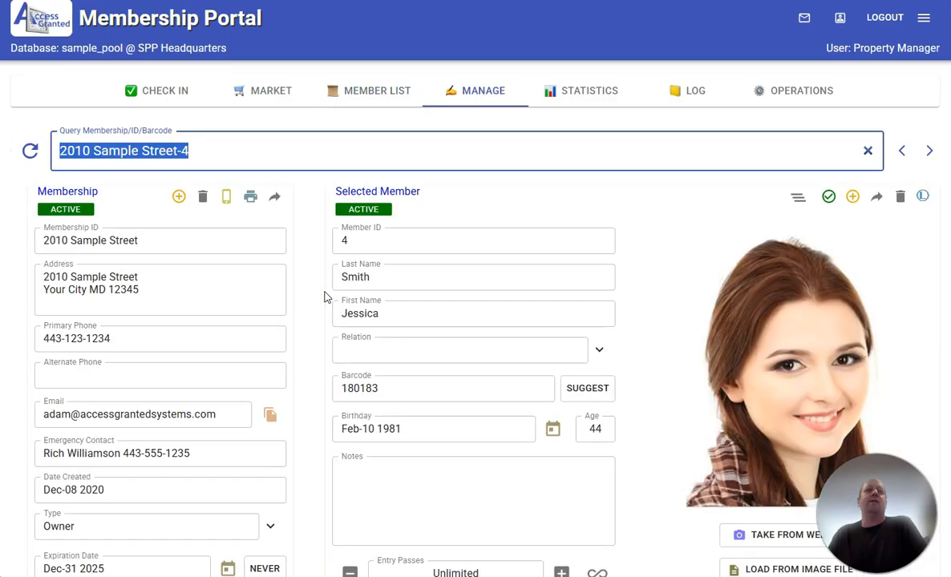
{"action": "scroll", "coordinate": [300, 393], "scroll_direction": "down", "scroll_amount": 3}
{"action": "left_click", "coordinate": [206, 416]}
{"action": "key", "text": "BackSpace"}
{"action": "left_click_drag", "start_coordinate": [157, 417], "coordinate": [96, 438]}
{"action": "type", "text": "02"}
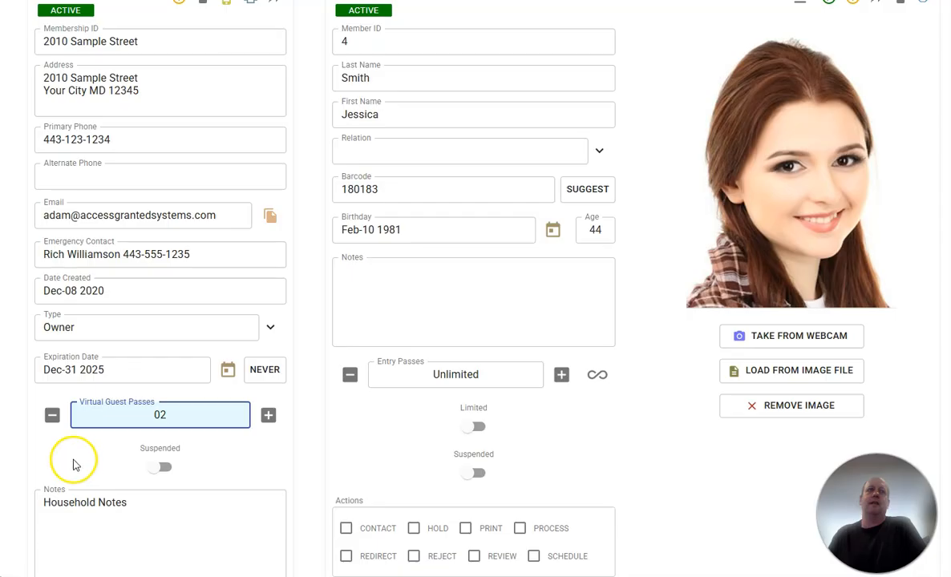
{"action": "left_click", "coordinate": [73, 462]}
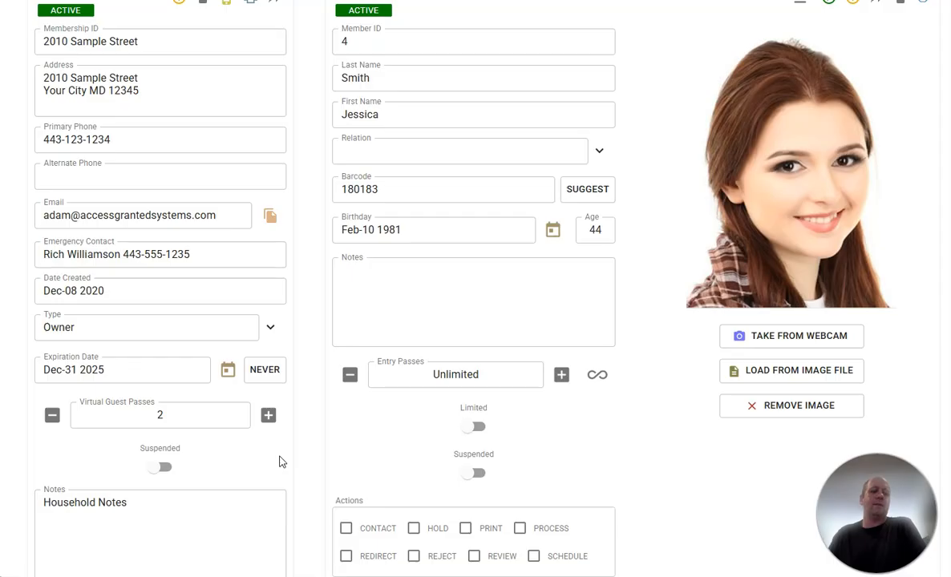
{"action": "scroll", "coordinate": [289, 460], "scroll_direction": "up", "scroll_amount": 2}
{"action": "scroll", "coordinate": [289, 459], "scroll_direction": "up", "scroll_amount": 1}
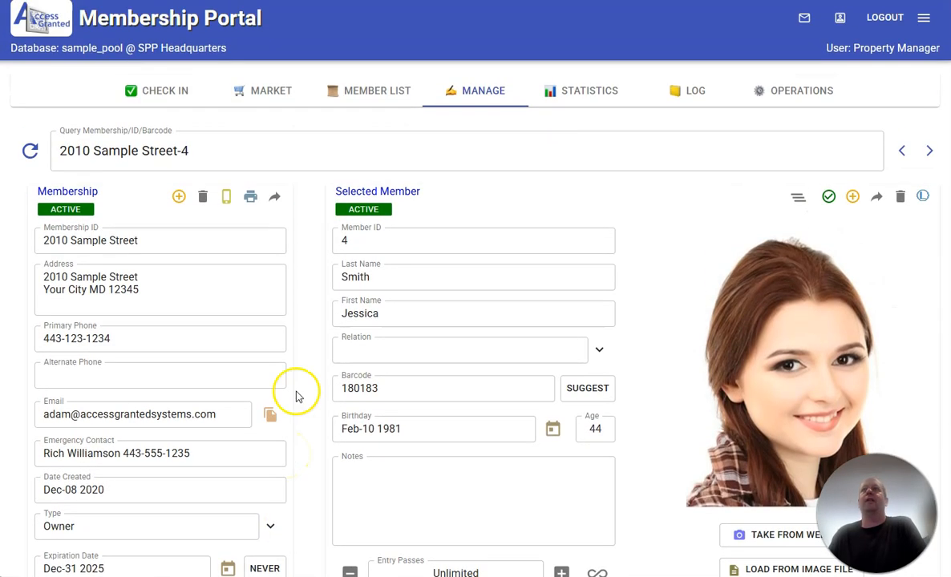